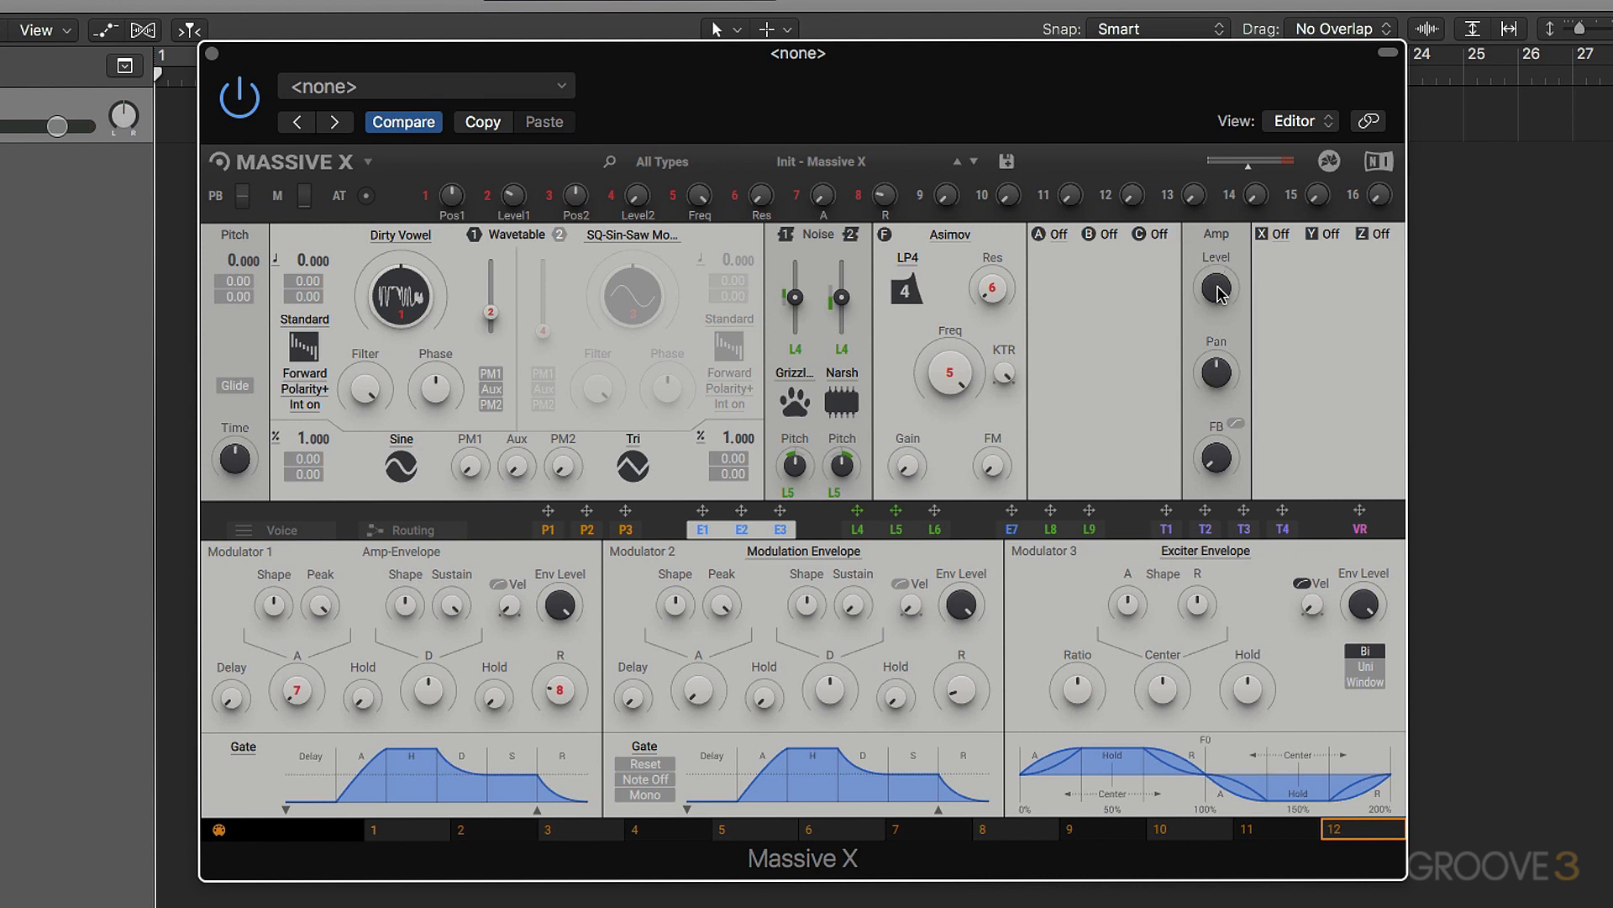
Try small adjustments to the amp's Level and Pan
{"action": "left_click_drag", "start_coordinate": [1220, 291], "coordinate": [1220, 277]}
{"action": "mouse_move", "coordinate": [1216, 373]}
{"action": "left_mouse_down"}
{"action": "mouse_move", "coordinate": [1215, 412]}
{"action": "mouse_move", "coordinate": [1220, 346]}
{"action": "mouse_move", "coordinate": [1218, 377]}
{"action": "left_mouse_up"}
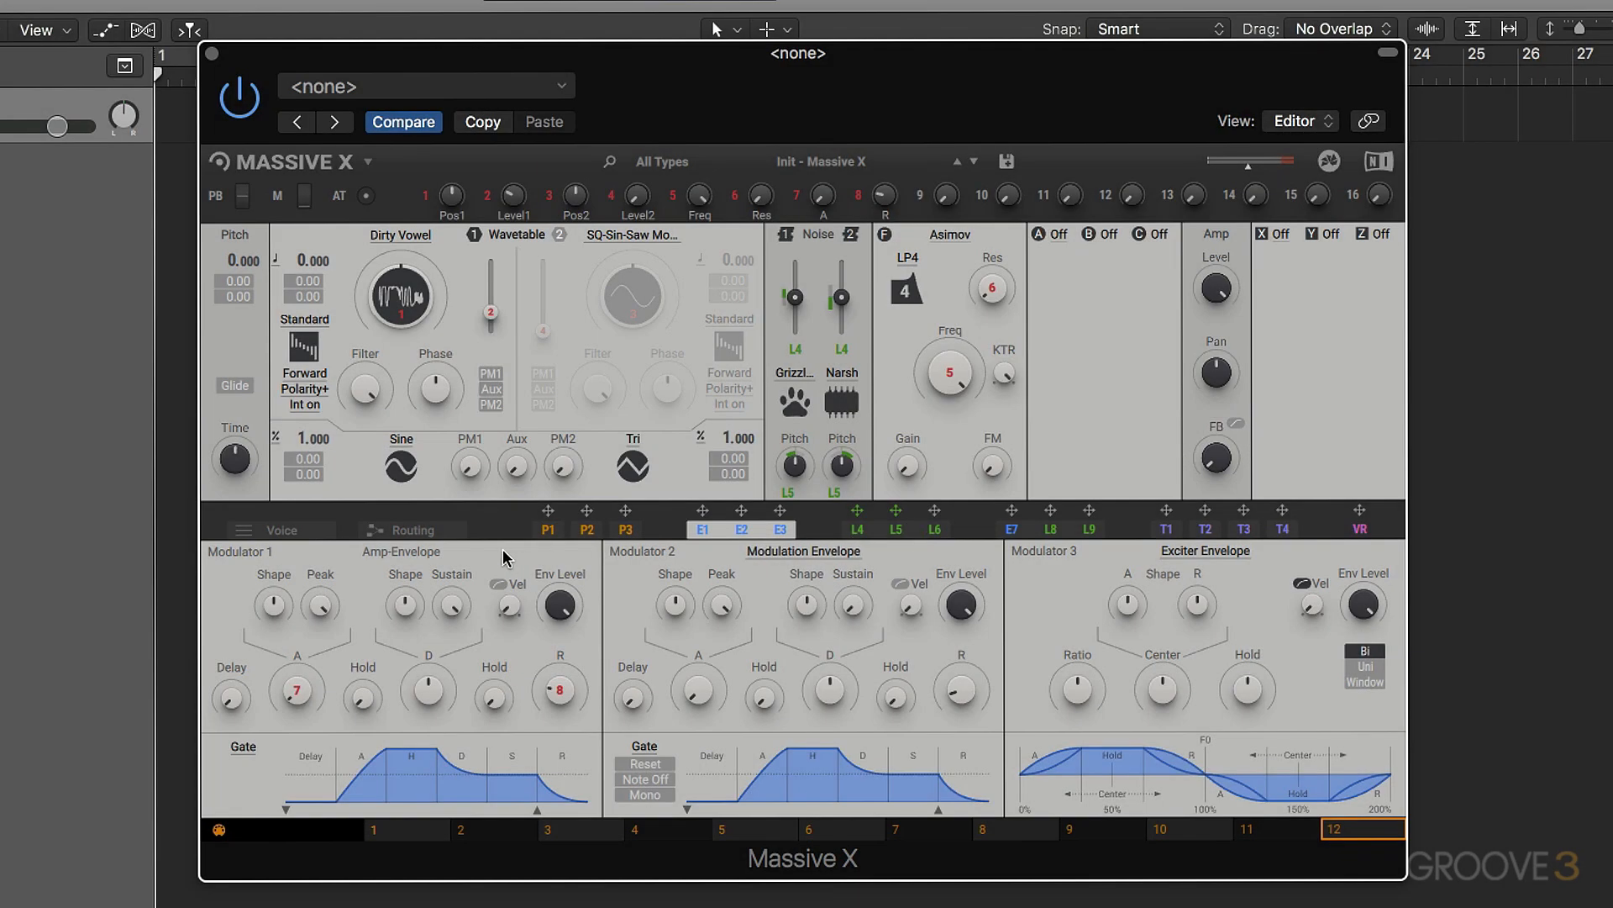
Show the Routing view and connect the feedback source's output to the input of insert B
{"action": "left_click", "coordinate": [415, 531]}
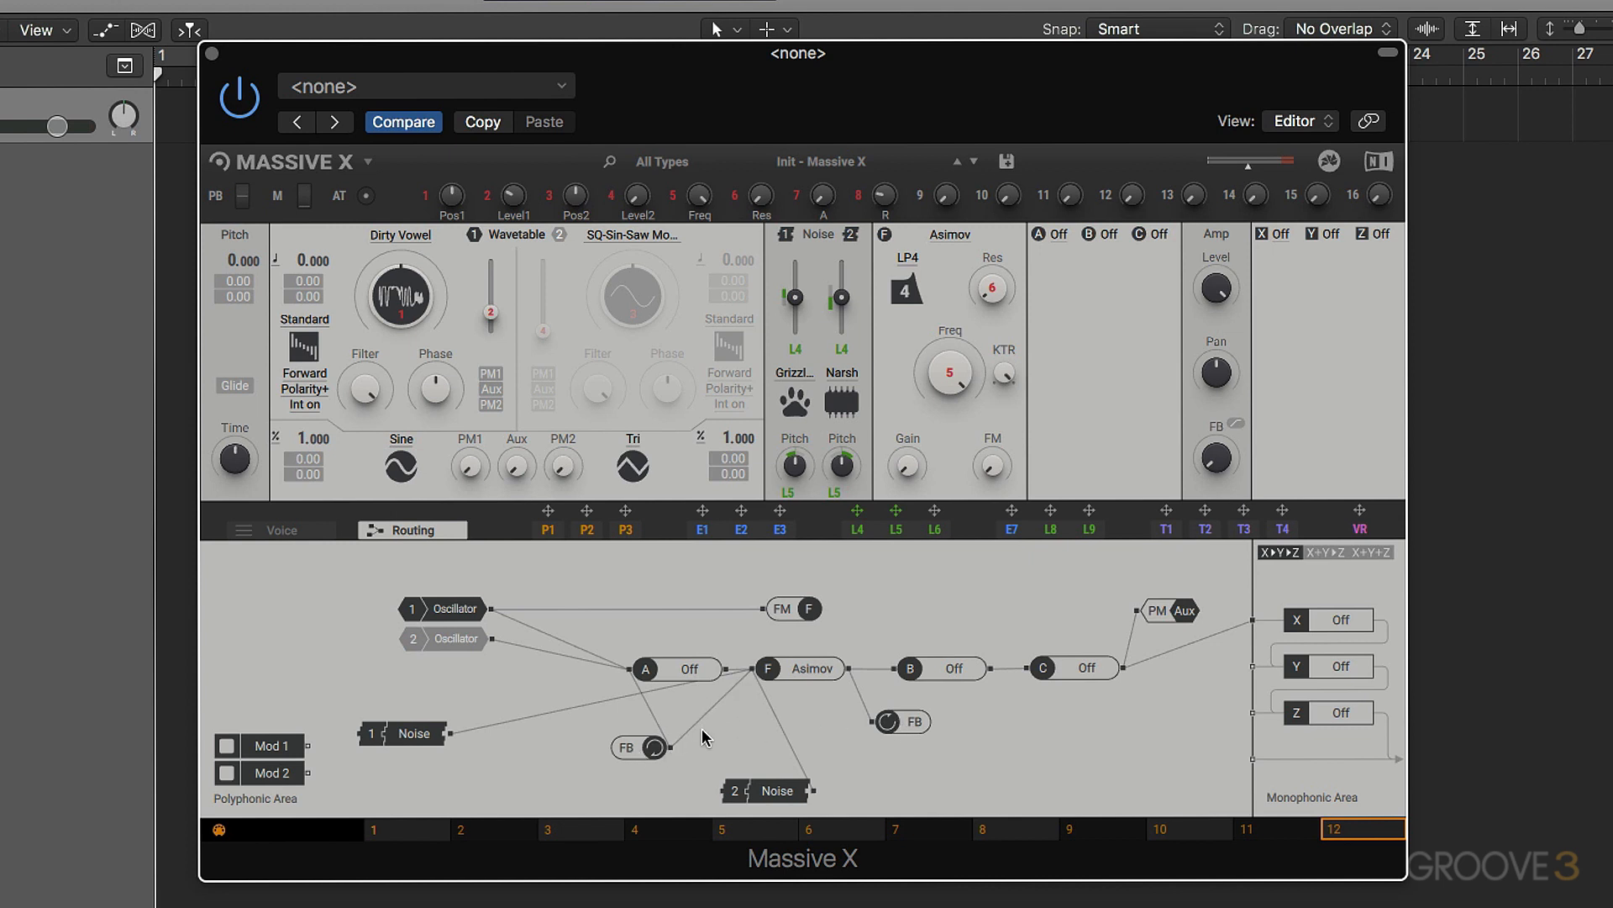
{"action": "left_click_drag", "start_coordinate": [671, 747], "coordinate": [891, 672]}
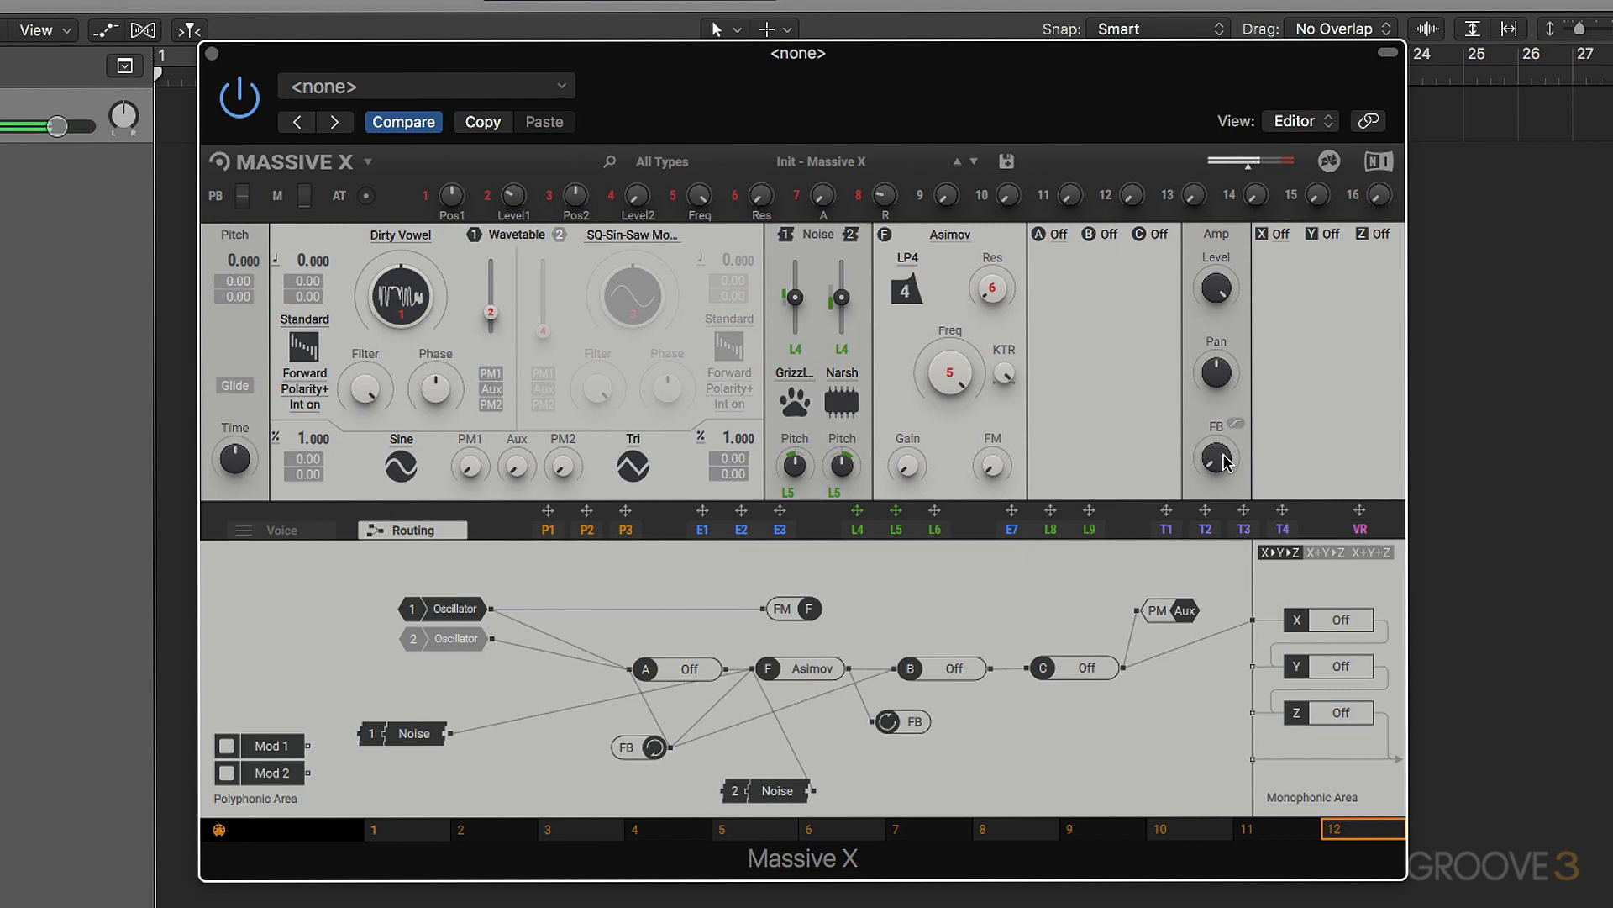
Try different feedback (FB) amounts in the Amp section, switching the option beside the FB label to compare
{"action": "left_click_drag", "start_coordinate": [1223, 448], "coordinate": [1223, 442]}
{"action": "left_click_drag", "start_coordinate": [1220, 451], "coordinate": [1224, 449]}
{"action": "mouse_move", "coordinate": [1216, 451]}
{"action": "left_mouse_down"}
{"action": "mouse_move", "coordinate": [1216, 487]}
{"action": "mouse_move", "coordinate": [1216, 473]}
{"action": "left_mouse_up"}
{"action": "left_click", "coordinate": [1235, 422]}
{"action": "left_click_drag", "start_coordinate": [1216, 456], "coordinate": [1217, 455]}
{"action": "left_click", "coordinate": [1236, 425]}
{"action": "left_click", "coordinate": [1235, 422]}
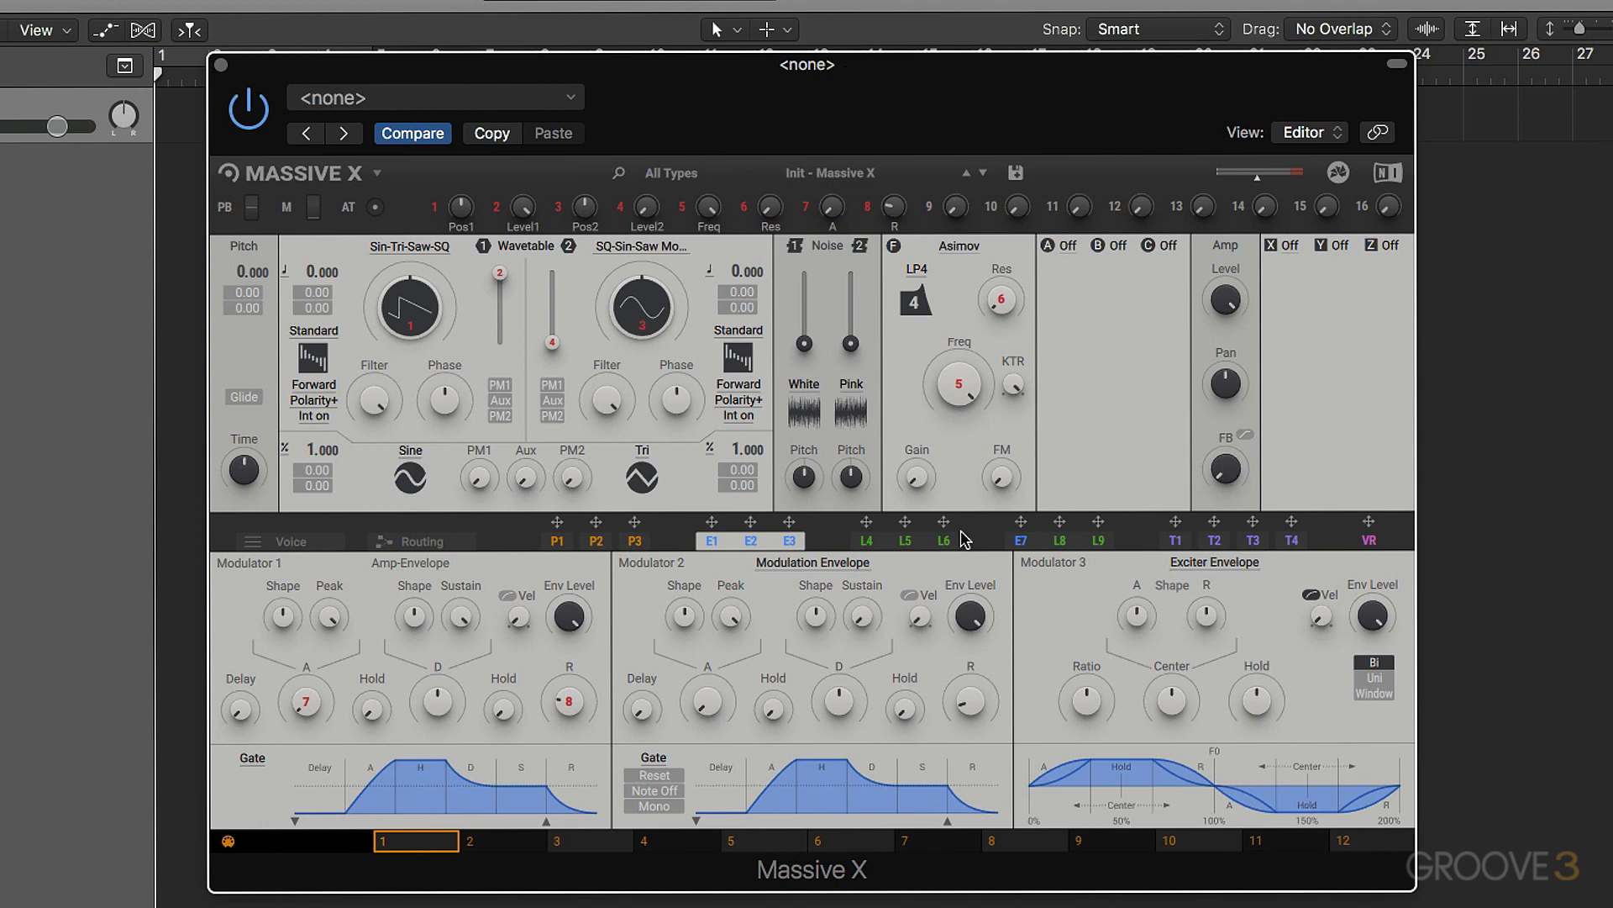
Load Track Delay in insert A and route the feedback source into insert A's input instead of the filter
{"action": "left_click", "coordinate": [420, 542]}
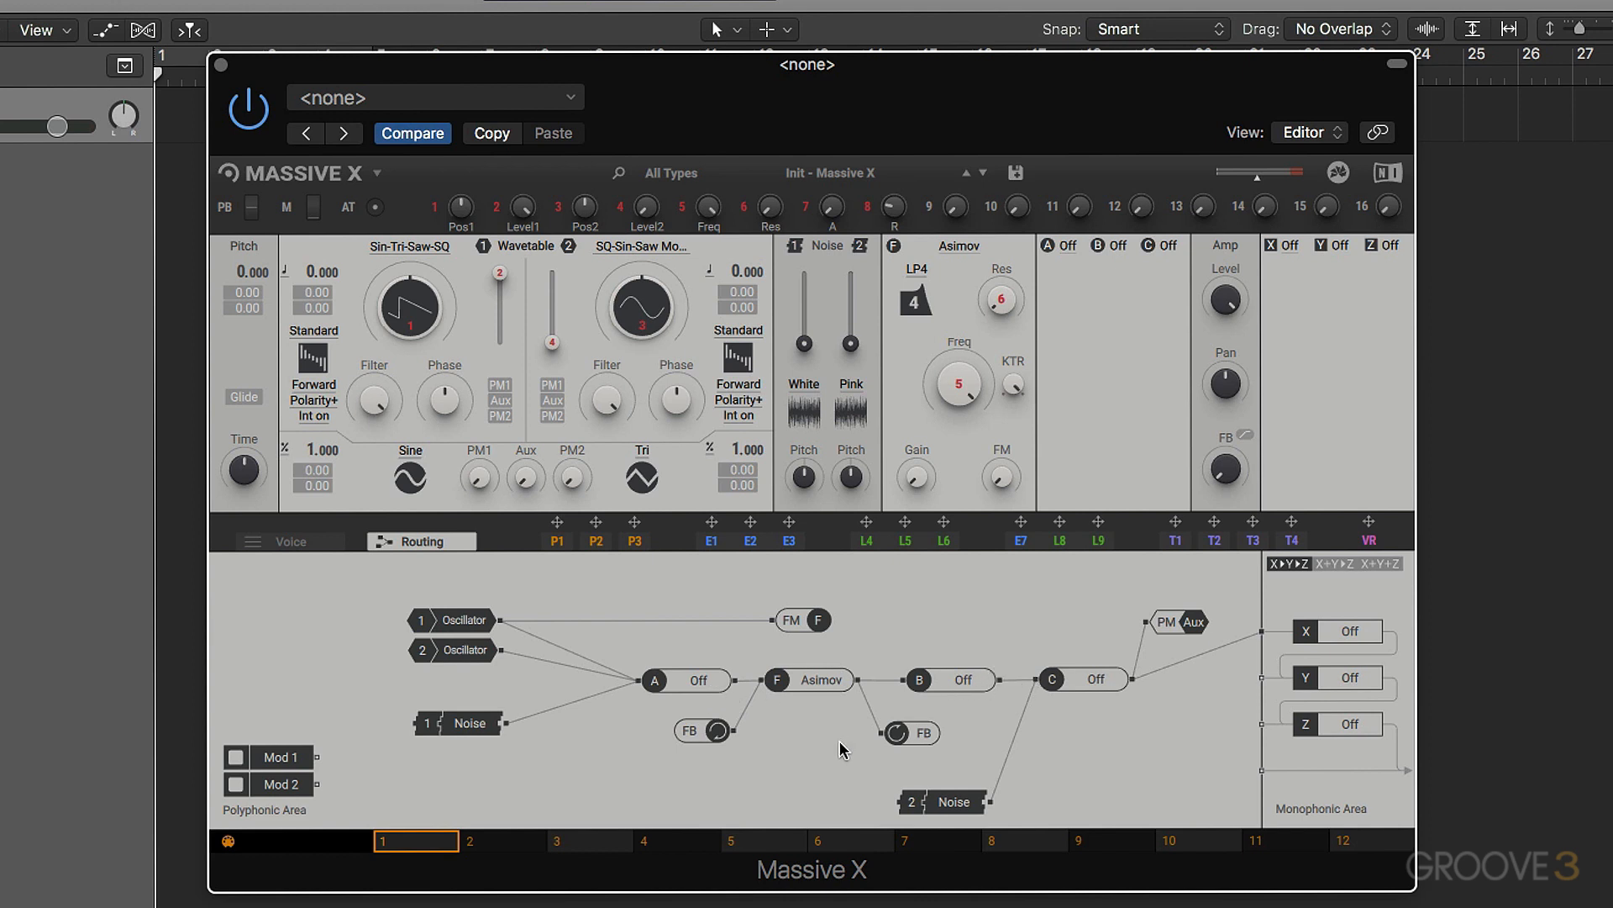
{"action": "left_click_drag", "start_coordinate": [690, 731], "coordinate": [638, 767]}
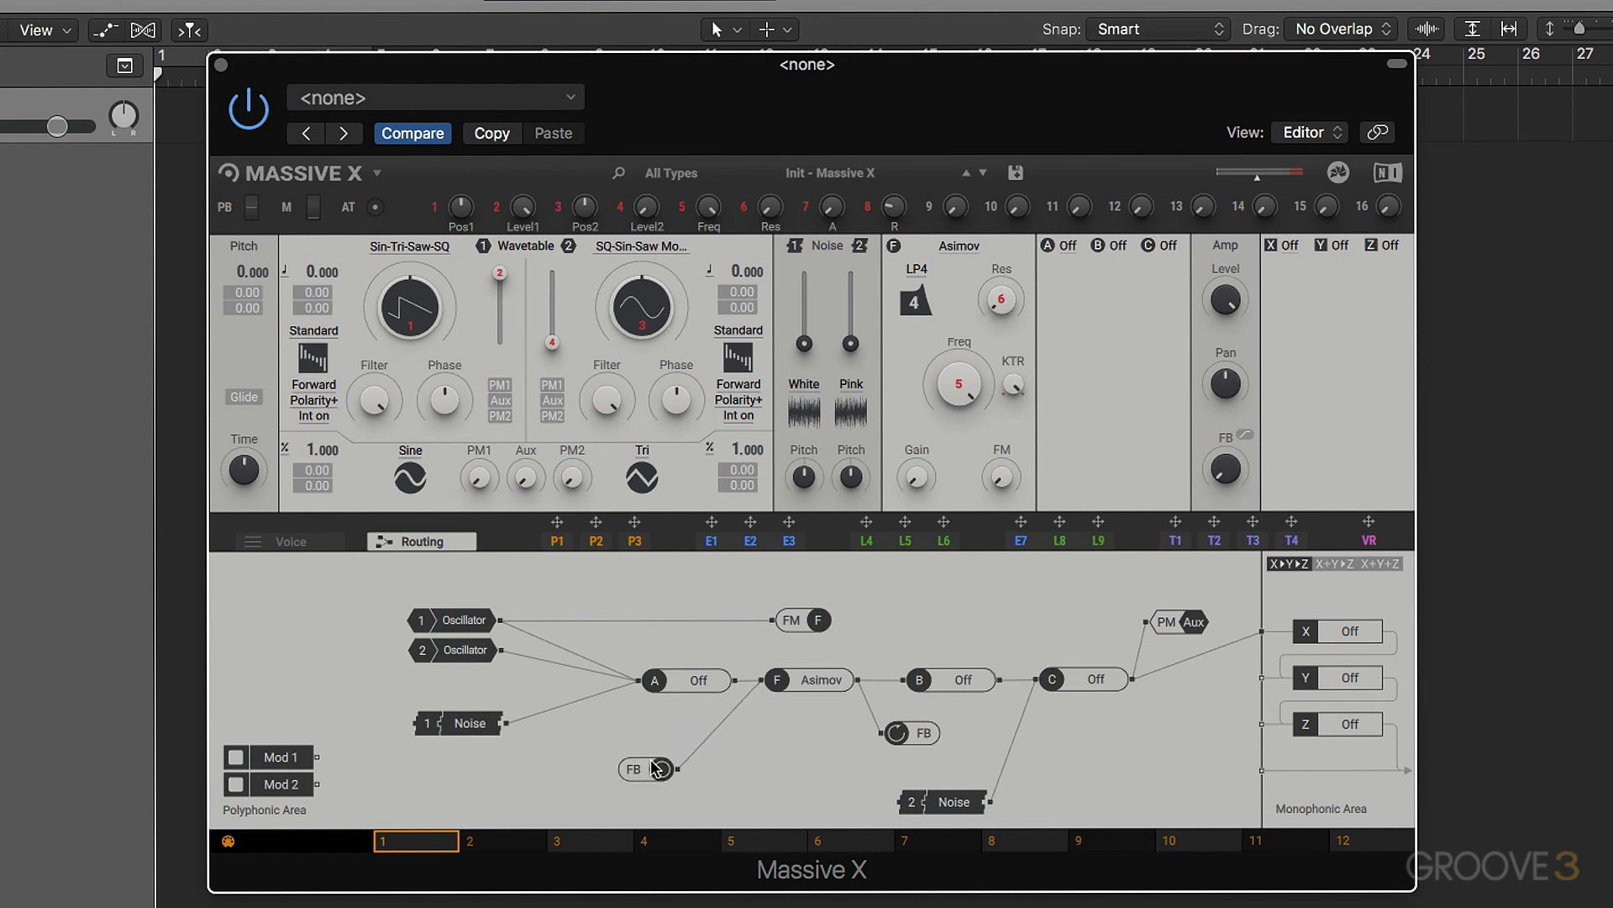
{"action": "left_click", "coordinate": [1065, 246]}
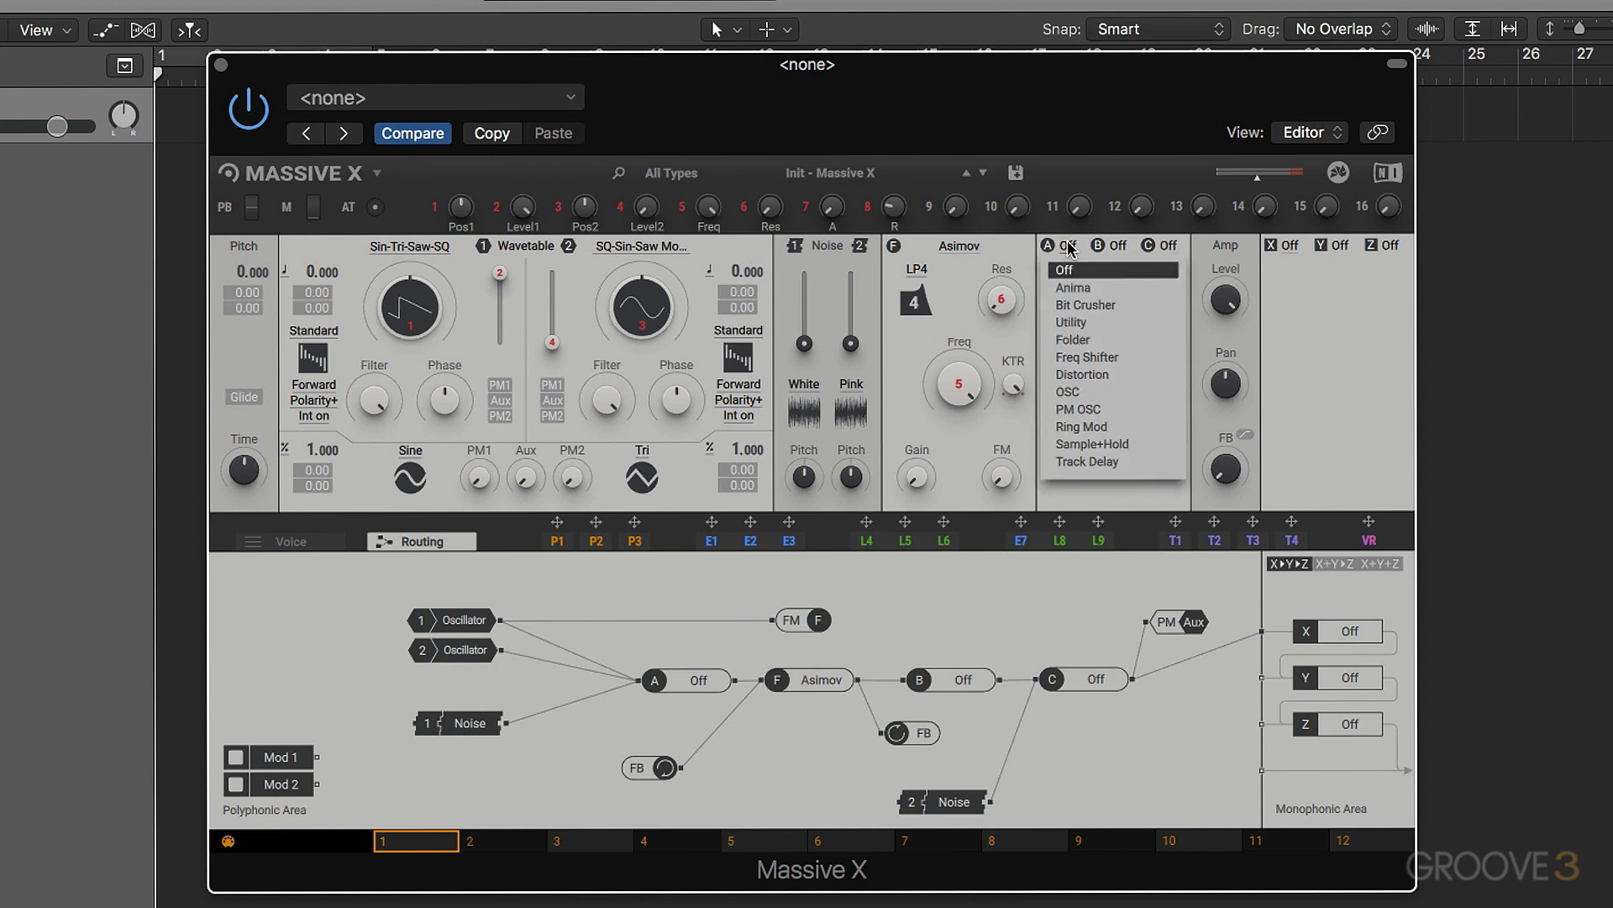
{"action": "left_click", "coordinate": [1095, 461]}
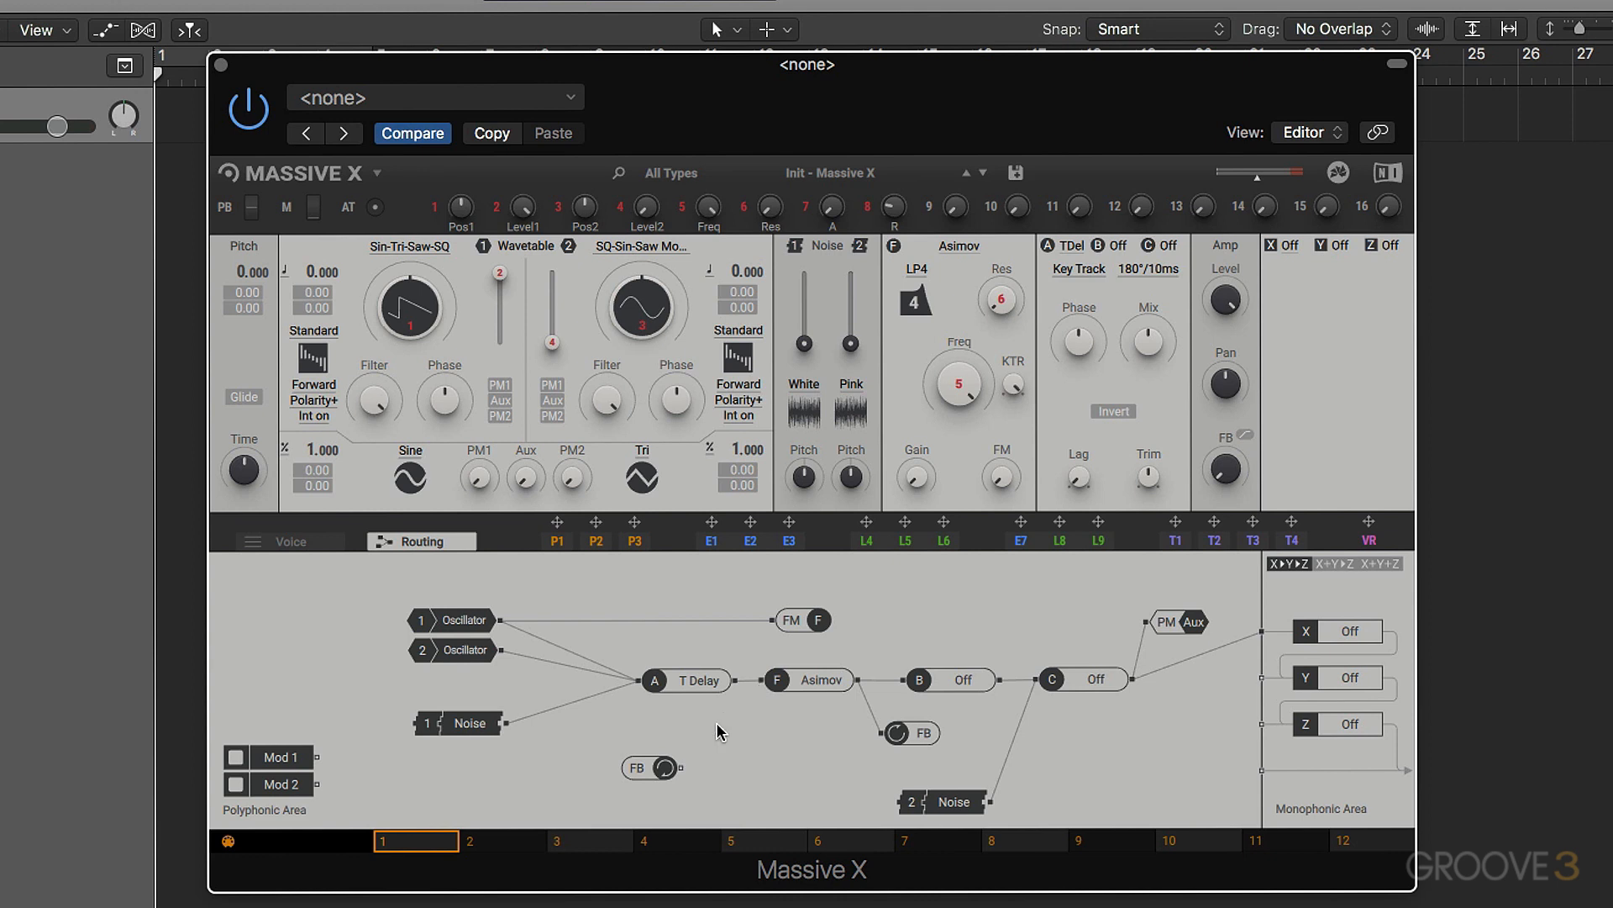
{"action": "left_click_drag", "start_coordinate": [677, 767], "coordinate": [640, 681]}
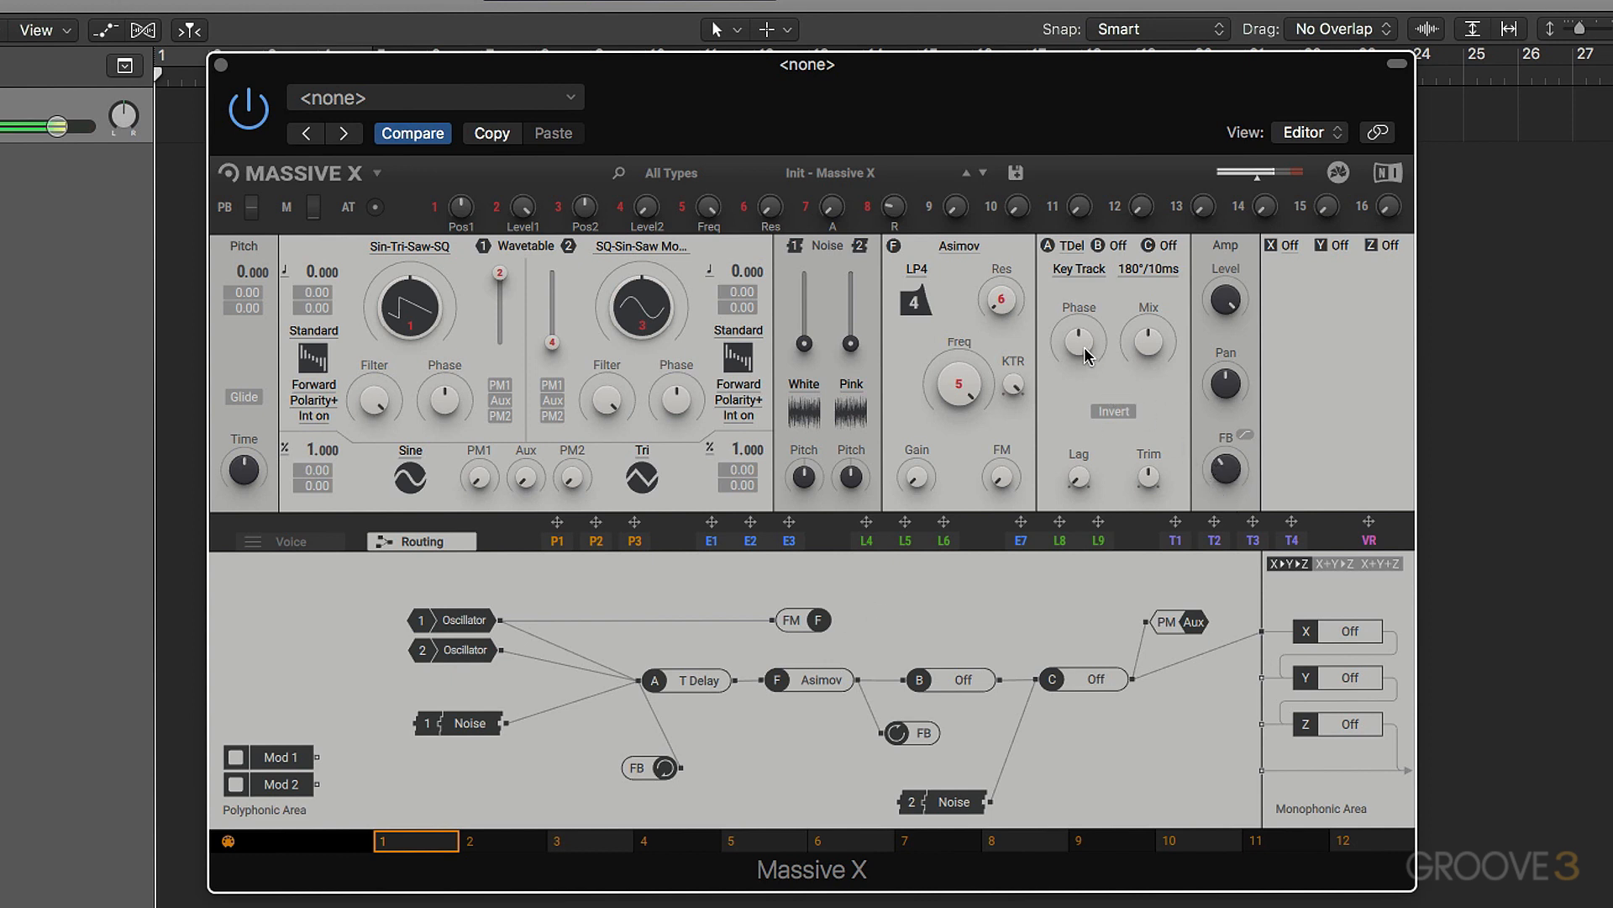
Adjust the Track Delay's Phase together with the amp's feedback amount to try different feedback sounds
{"action": "left_click_drag", "start_coordinate": [1081, 345], "coordinate": [1080, 368]}
{"action": "left_click_drag", "start_coordinate": [1239, 461], "coordinate": [1225, 456]}
{"action": "left_click_drag", "start_coordinate": [1076, 334], "coordinate": [1076, 317]}
{"action": "mouse_move", "coordinate": [1089, 349]}
{"action": "left_mouse_down"}
{"action": "mouse_move", "coordinate": [1089, 391]}
{"action": "mouse_move", "coordinate": [1095, 342]}
{"action": "left_mouse_up"}
{"action": "mouse_move", "coordinate": [1235, 484]}
{"action": "left_mouse_down"}
{"action": "mouse_move", "coordinate": [1235, 443]}
{"action": "mouse_move", "coordinate": [1223, 459]}
{"action": "left_mouse_up"}
{"action": "left_click_drag", "start_coordinate": [1075, 342], "coordinate": [1079, 365]}
Change insert A to Ring Mod and adjust its pitch values along with the amp's feedback amount
{"action": "left_click", "coordinate": [1073, 245]}
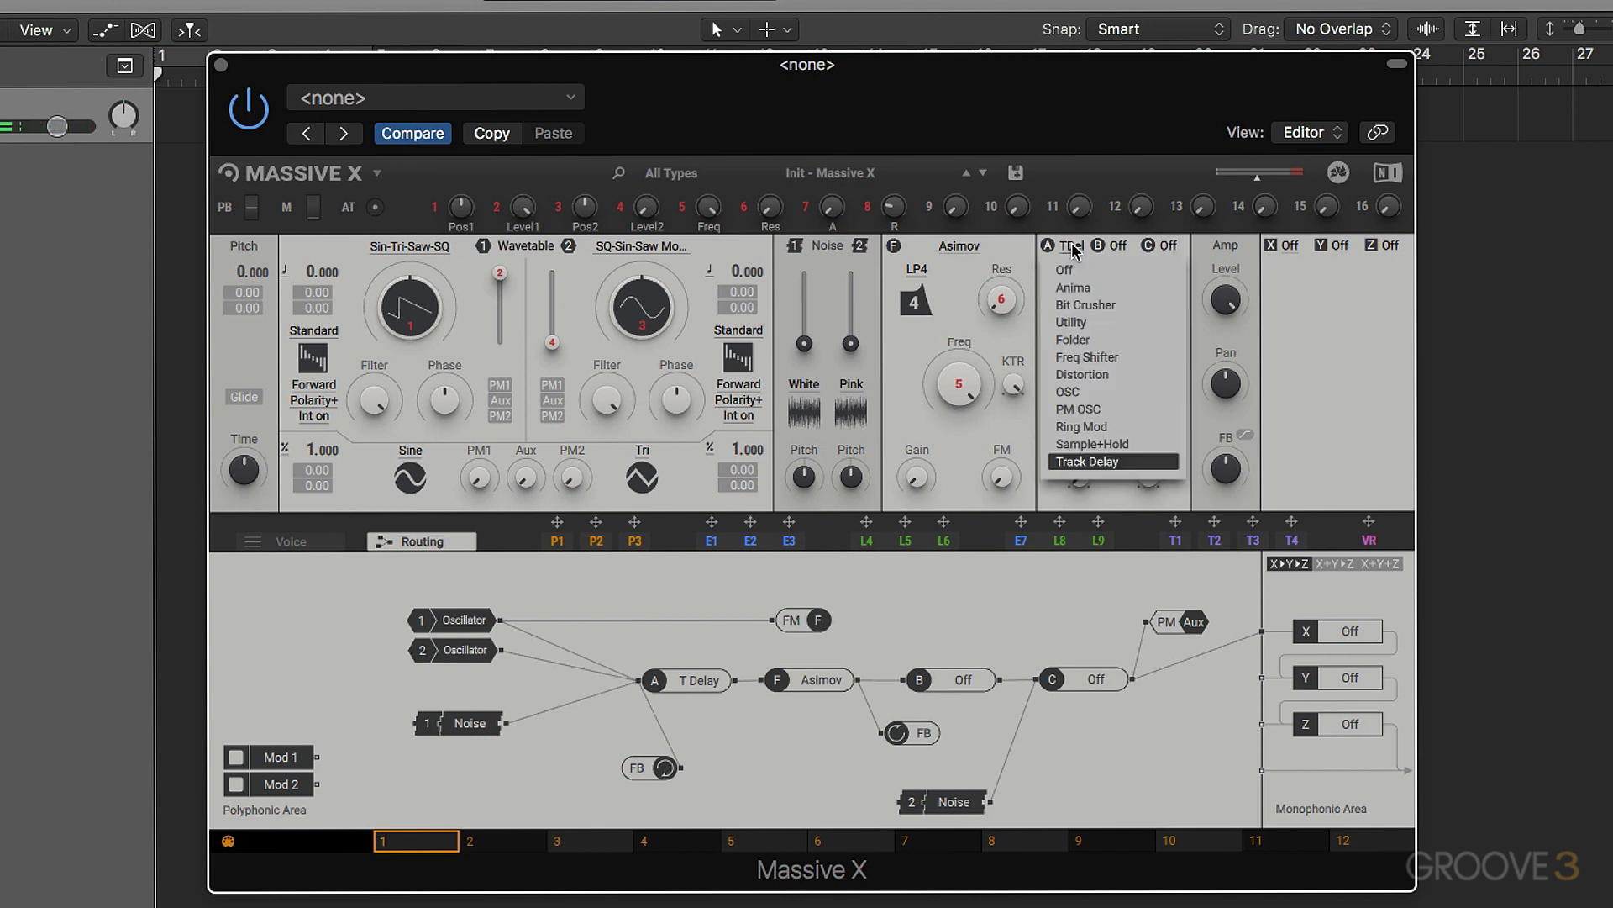
{"action": "left_click", "coordinate": [1086, 427]}
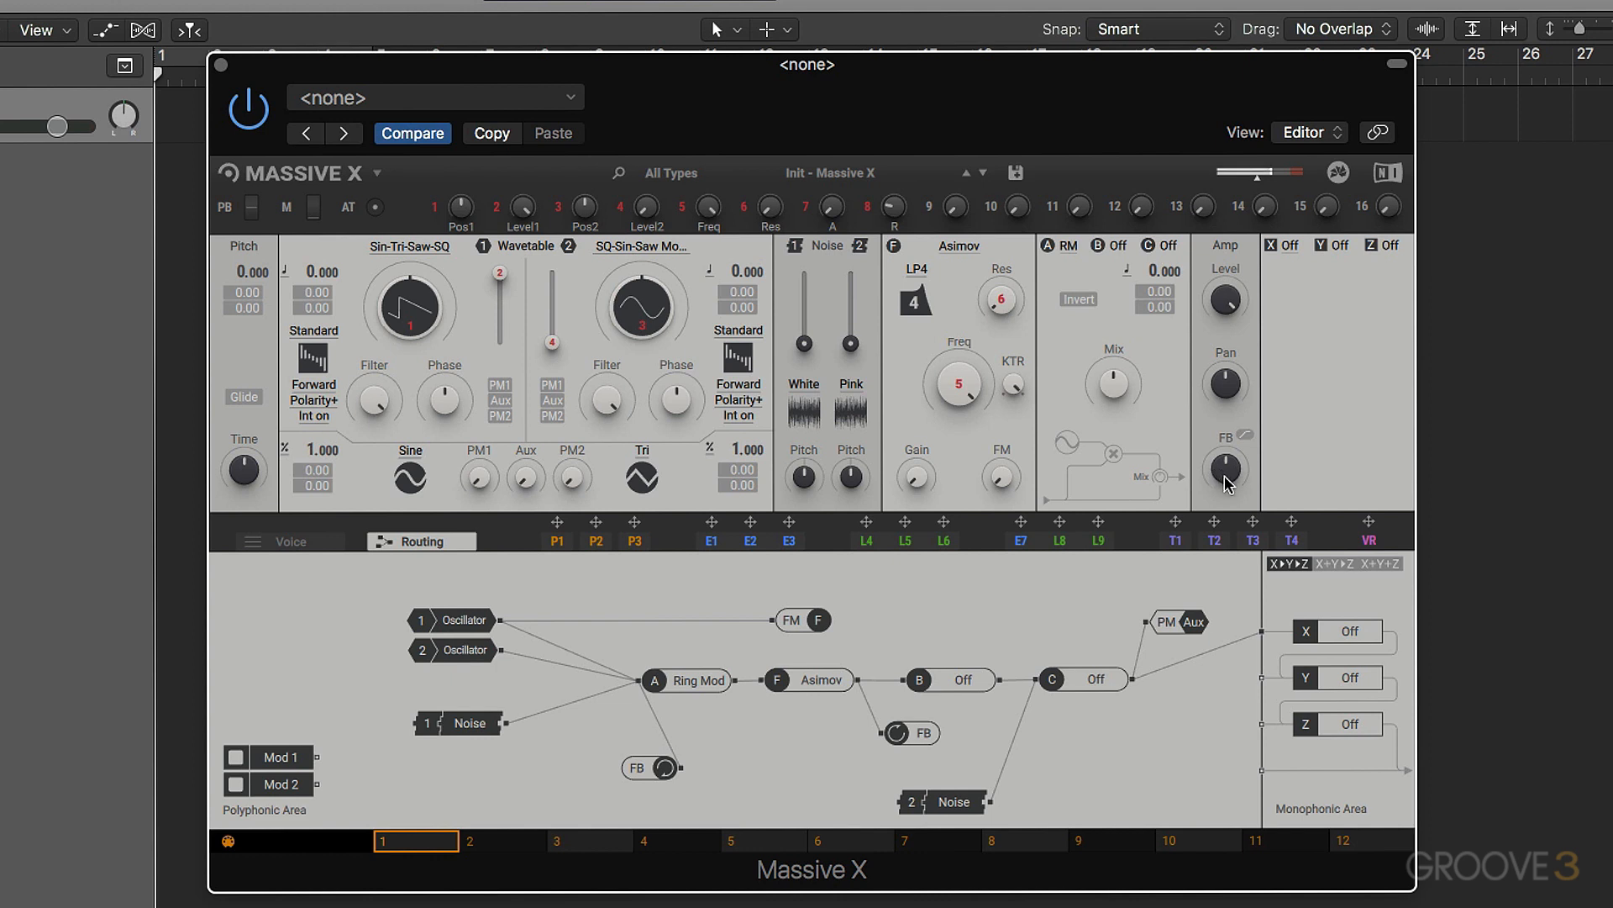
{"action": "left_click_drag", "start_coordinate": [1225, 468], "coordinate": [1225, 458]}
{"action": "left_click_drag", "start_coordinate": [1156, 292], "coordinate": [1156, 284]}
{"action": "left_click_drag", "start_coordinate": [1156, 308], "coordinate": [1150, 298]}
{"action": "left_click_drag", "start_coordinate": [1160, 270], "coordinate": [1159, 240]}
{"action": "left_click_drag", "start_coordinate": [1226, 469], "coordinate": [1226, 525]}
{"action": "mouse_move", "coordinate": [1226, 469]}
{"action": "left_mouse_down"}
{"action": "mouse_move", "coordinate": [1226, 436]}
{"action": "mouse_move", "coordinate": [1226, 463]}
{"action": "left_mouse_up"}
Replace the Ring Mod in insert A with Freq Shifter
{"action": "left_click", "coordinate": [1068, 246]}
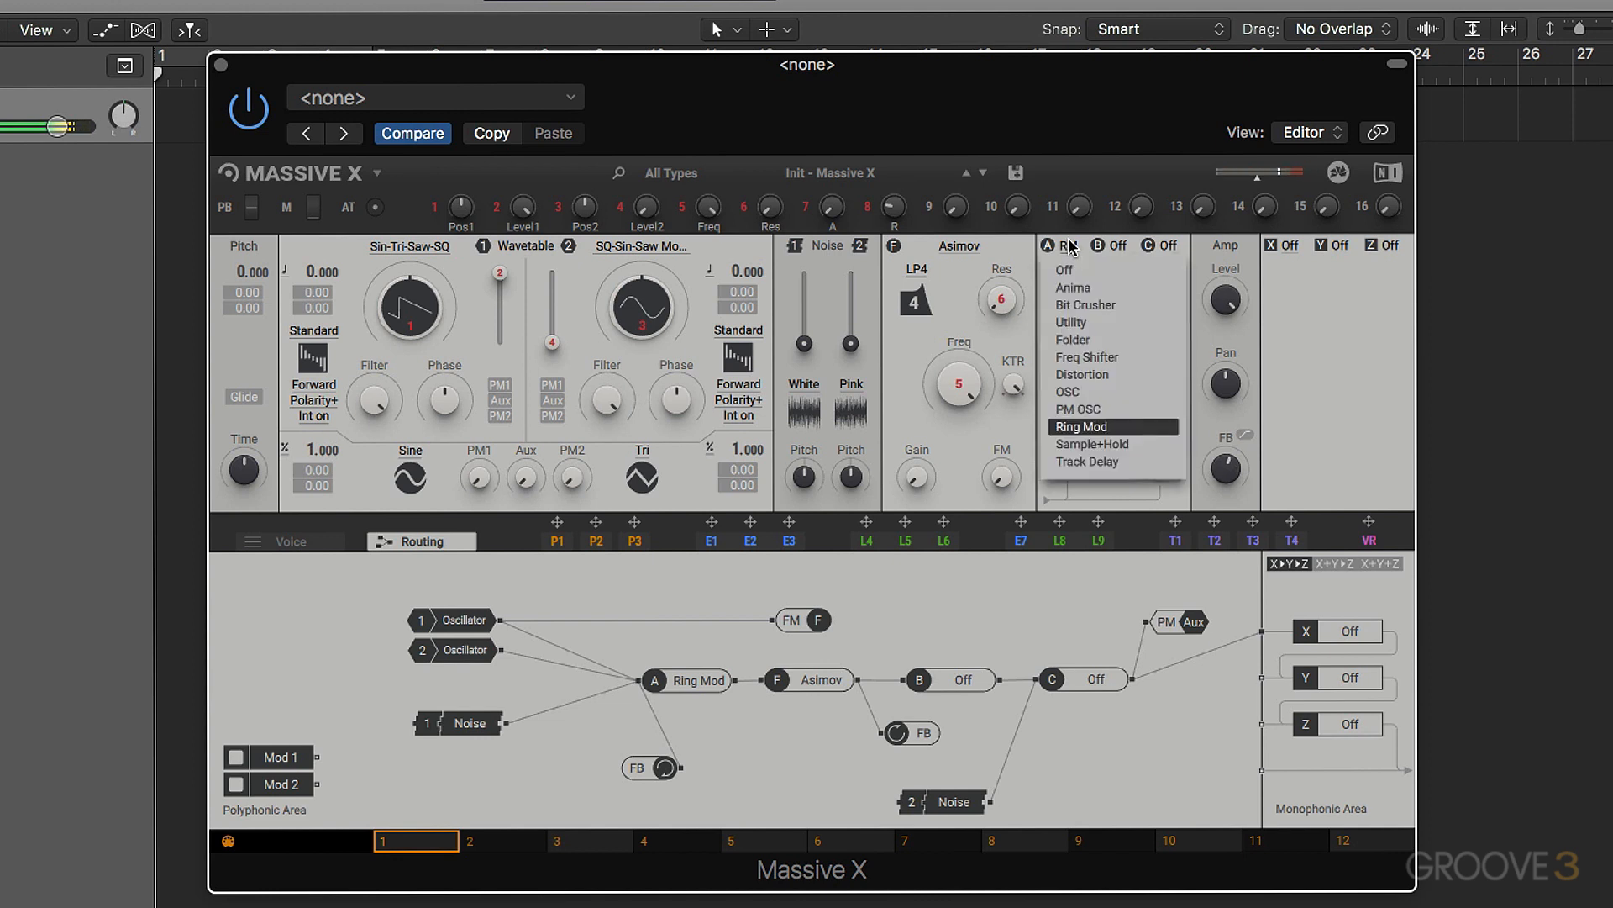
{"action": "left_click", "coordinate": [1088, 357]}
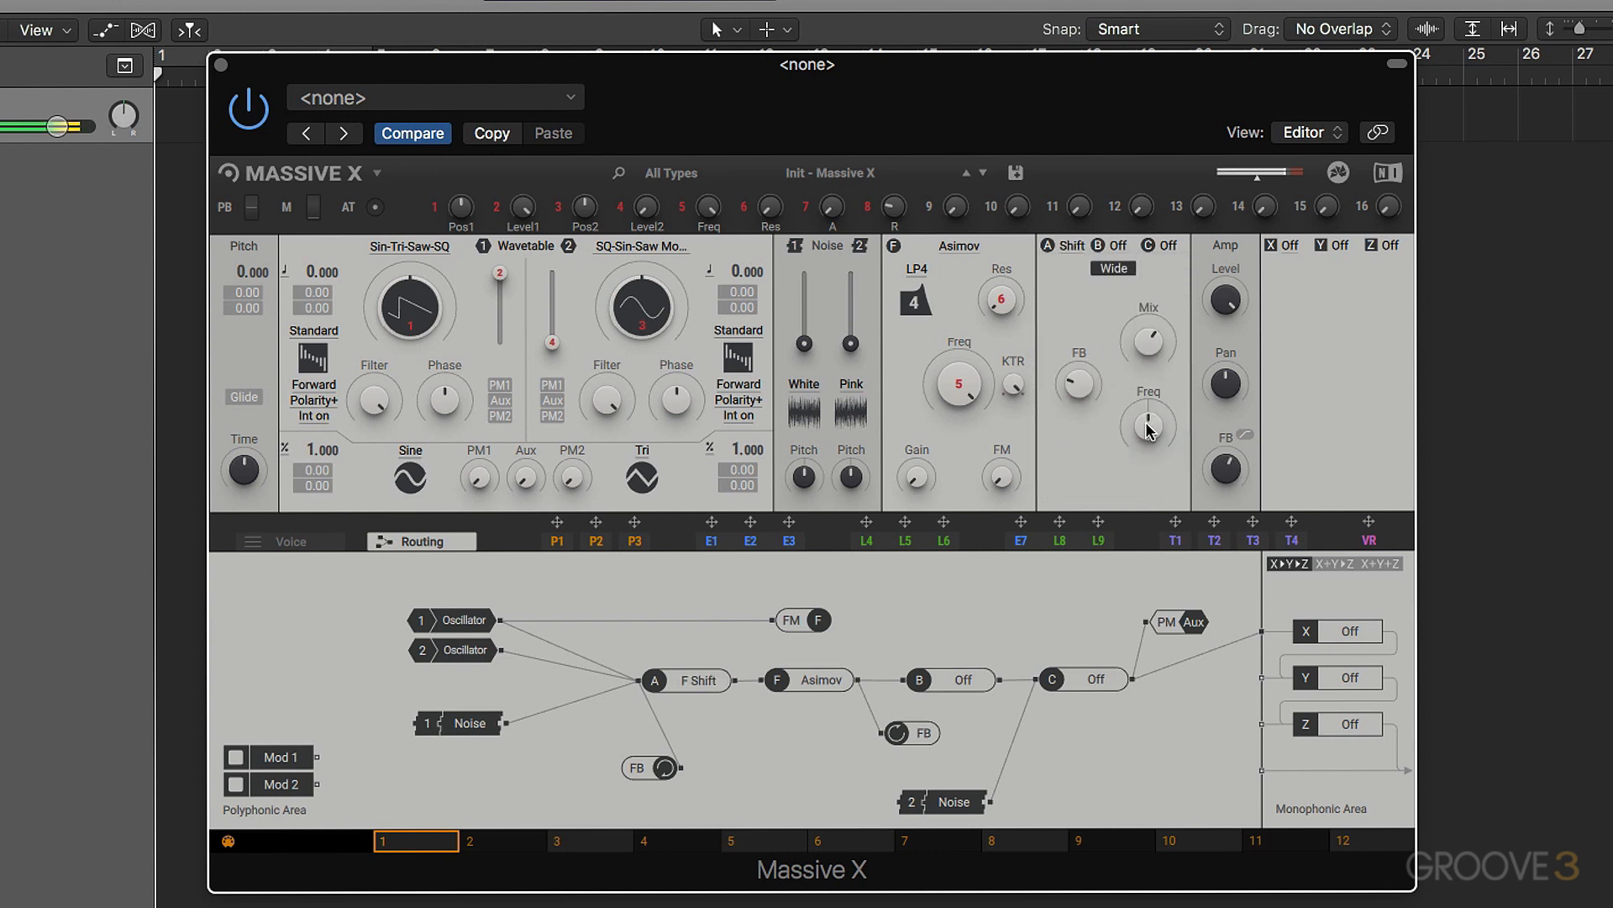